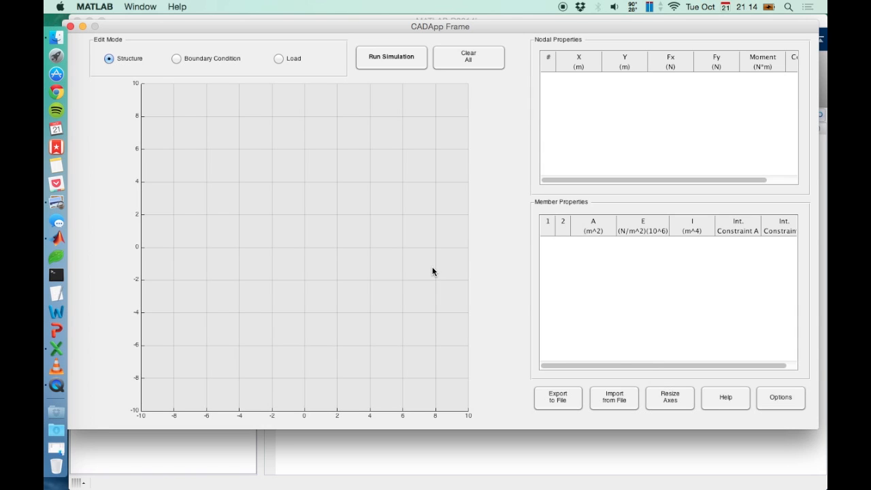
# Resize the editor axes so X runs from -2 to 6 and Y from -2 to 6 metres.
pyautogui.click(435, 278)
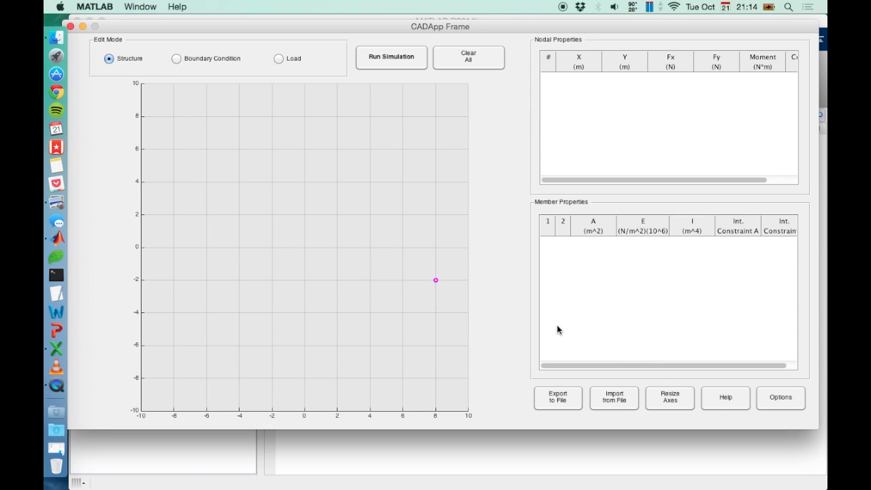
pyautogui.click(668, 400)
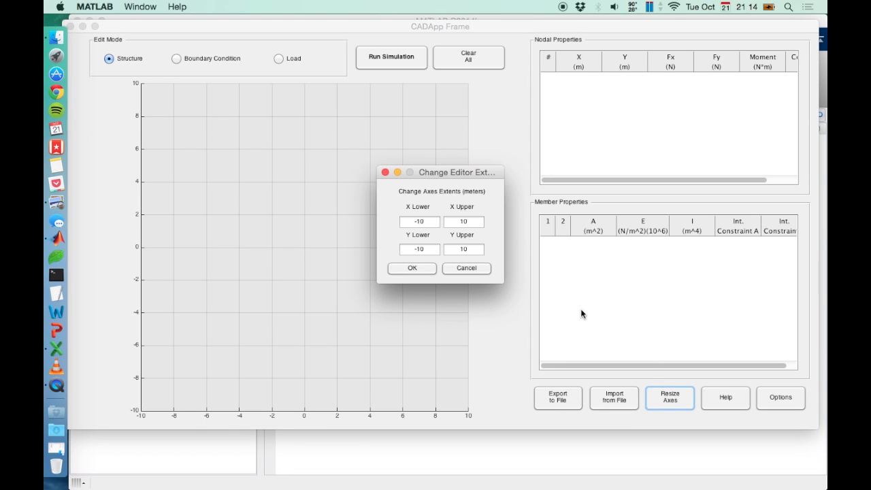
pyautogui.click(425, 223)
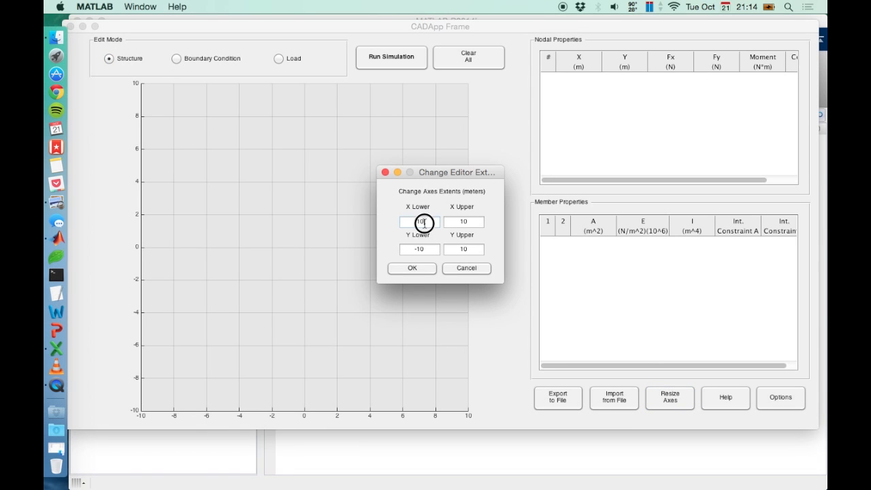
pyautogui.press('BackSpace')
pyautogui.press('BackSpace')
pyautogui.write('2')
pyautogui.press('Tab')
pyautogui.write('6')
pyautogui.press('Tab')
pyautogui.write('-2')
pyautogui.press('Tab')
pyautogui.write('6')
pyautogui.click(426, 269)
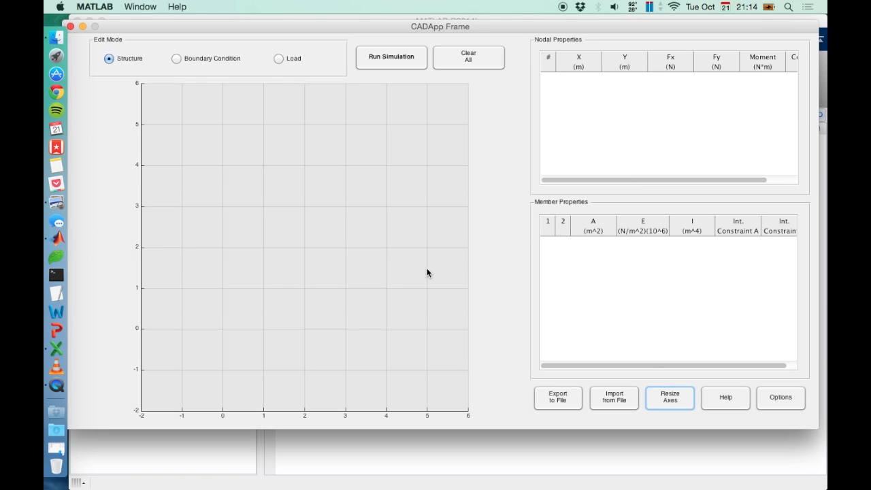
# Switch the editor's measure system to Imperial (ft, lb) in the options.
pyautogui.click(427, 273)
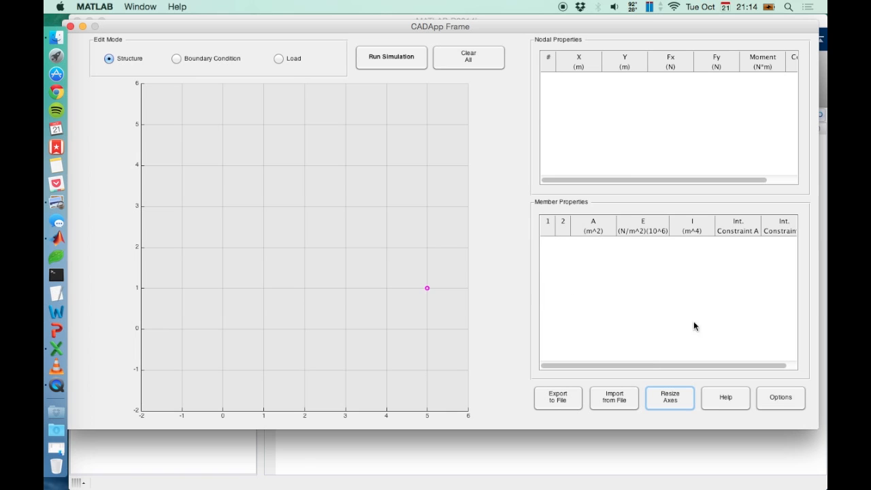
pyautogui.click(766, 398)
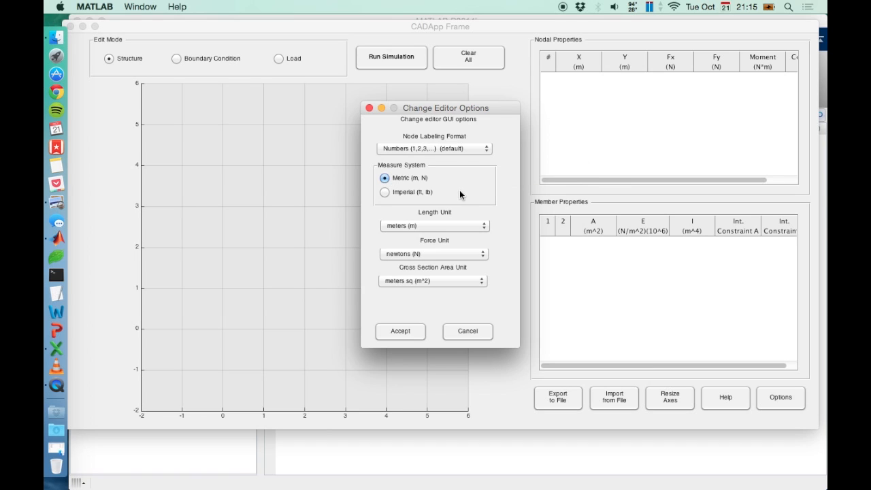
pyautogui.click(402, 193)
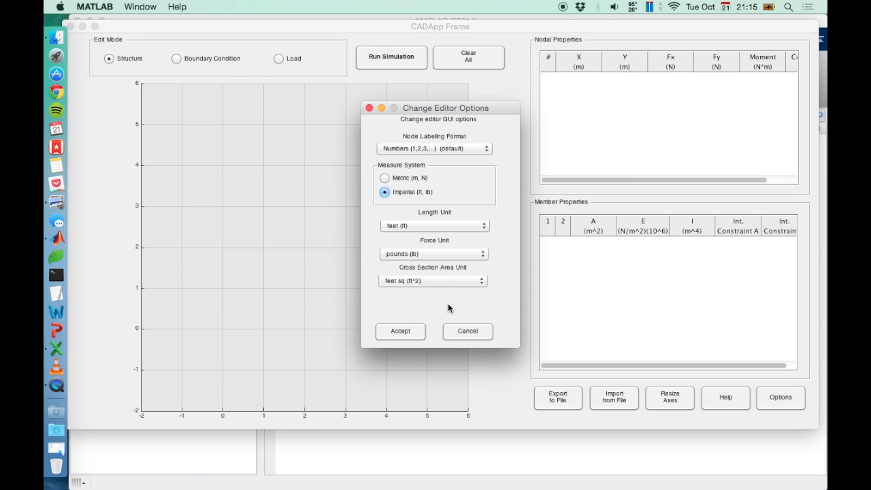
pyautogui.click(397, 334)
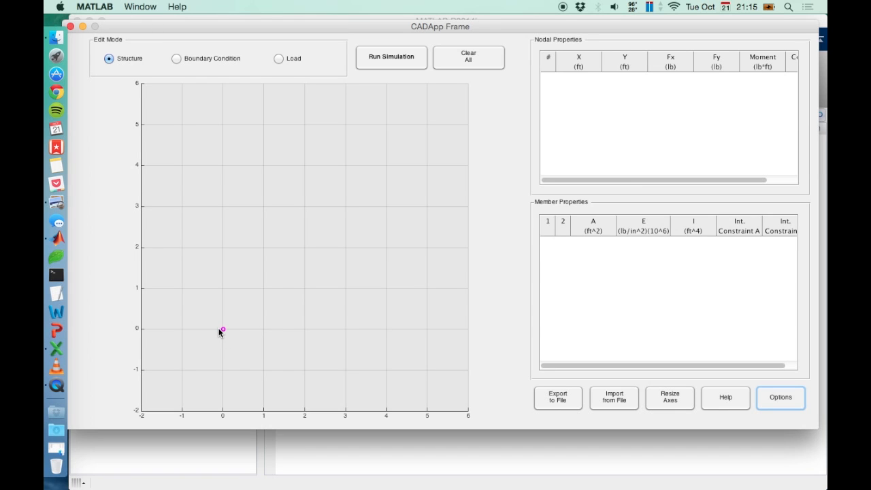
# Draw the bent frame with nodes at (0, 0), (3, 0) and (3, 5) ft joined by members, checking the example PDF.
pyautogui.click(220, 330)
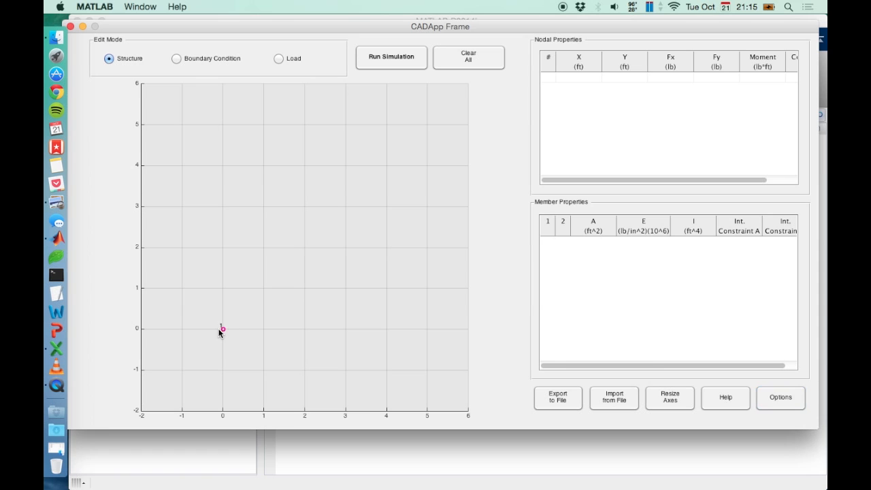
pyautogui.click(57, 204)
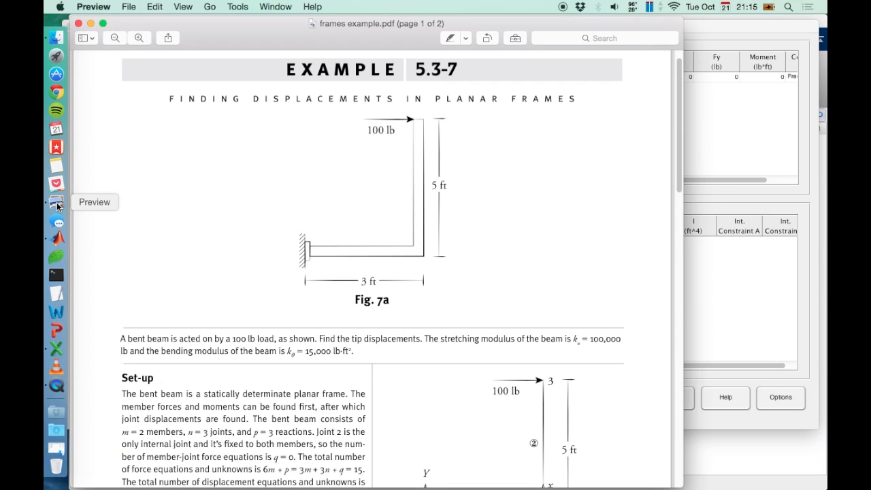
pyautogui.click(57, 237)
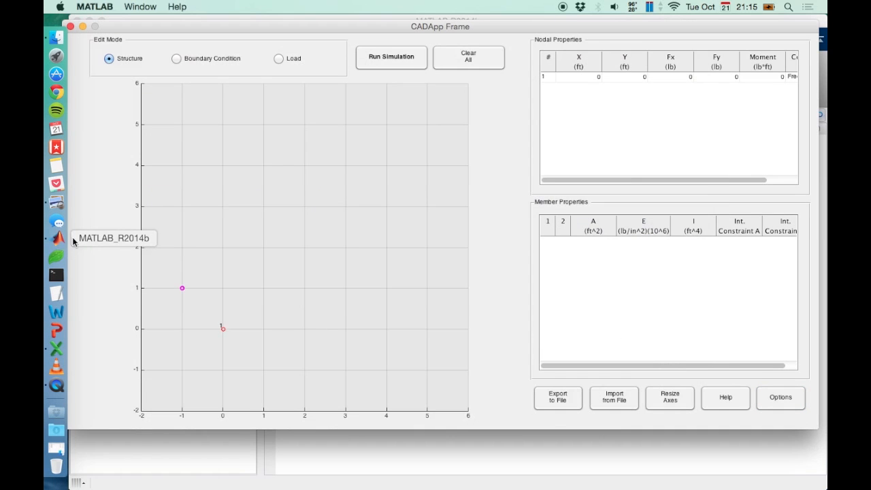
pyautogui.click(345, 331)
pyautogui.click(57, 202)
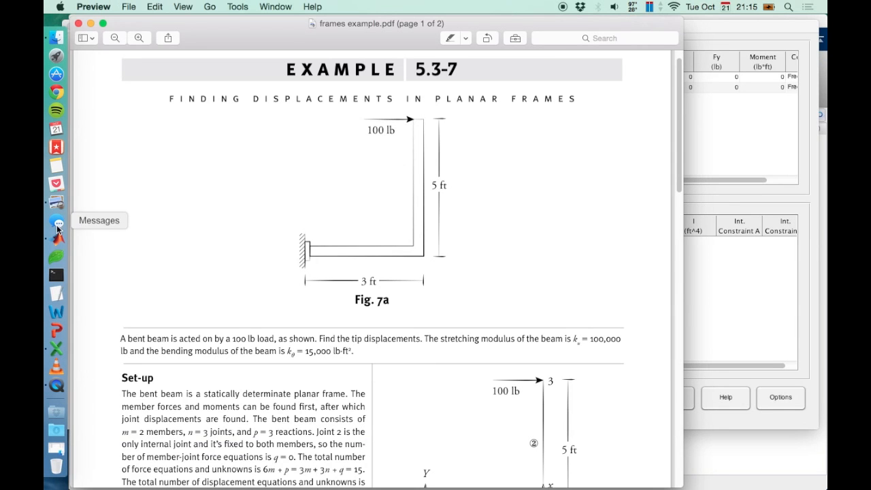
pyautogui.click(57, 241)
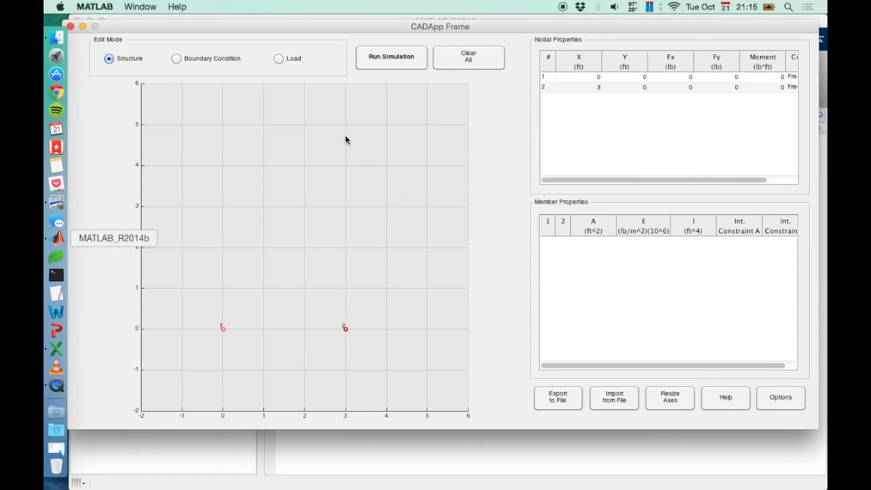
pyautogui.click(345, 125)
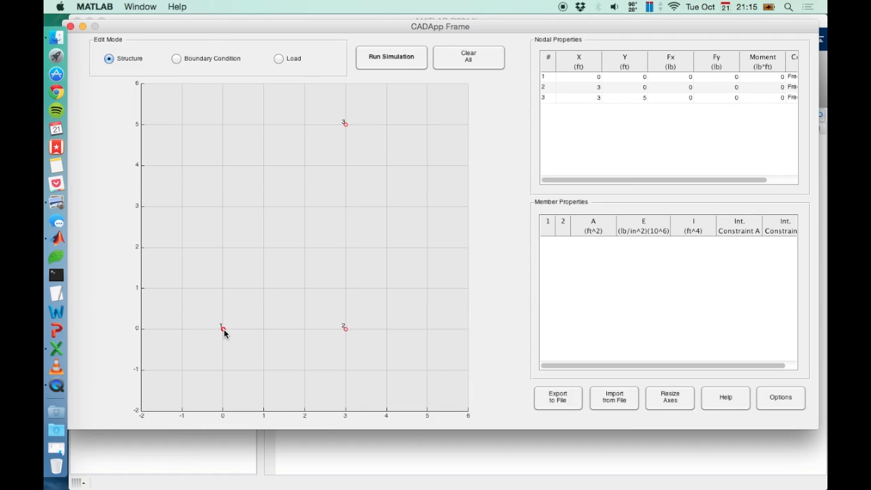
pyautogui.moveTo(224, 329); pyautogui.dragTo(351, 122)
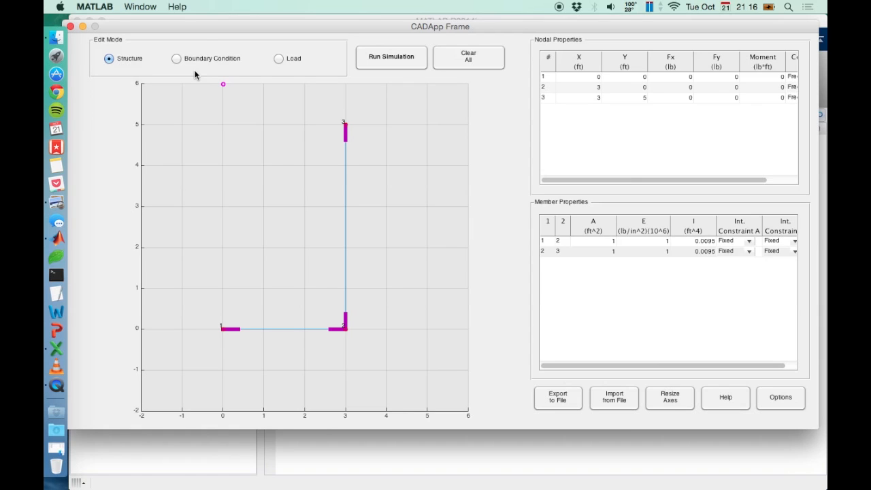
# Set node 1's boundary condition to Fixed.
pyautogui.click(176, 59)
pyautogui.click(223, 329)
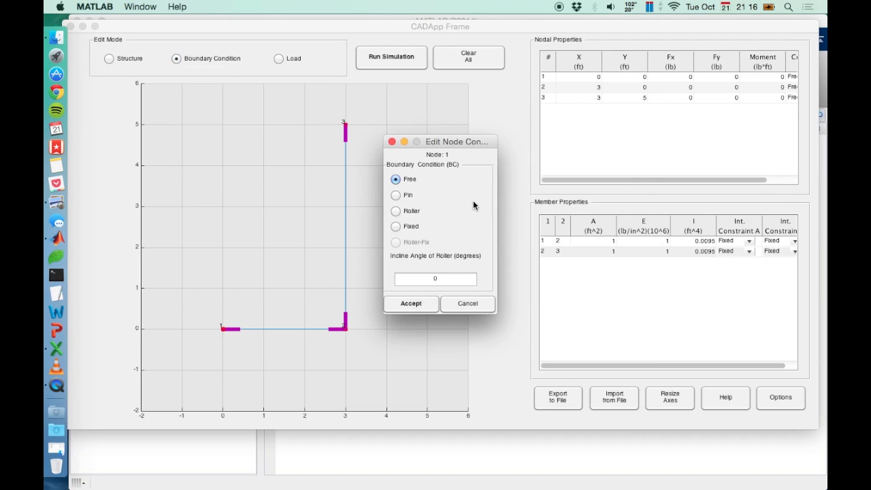
pyautogui.click(396, 226)
pyautogui.click(407, 305)
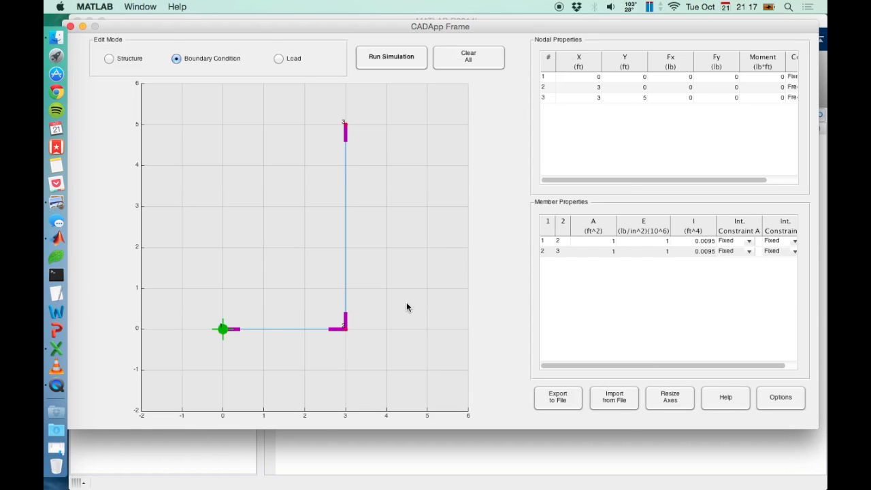
# Review the end constraints of member 2–3 and the nodal constraint column without changing them.
pyautogui.click(346, 238)
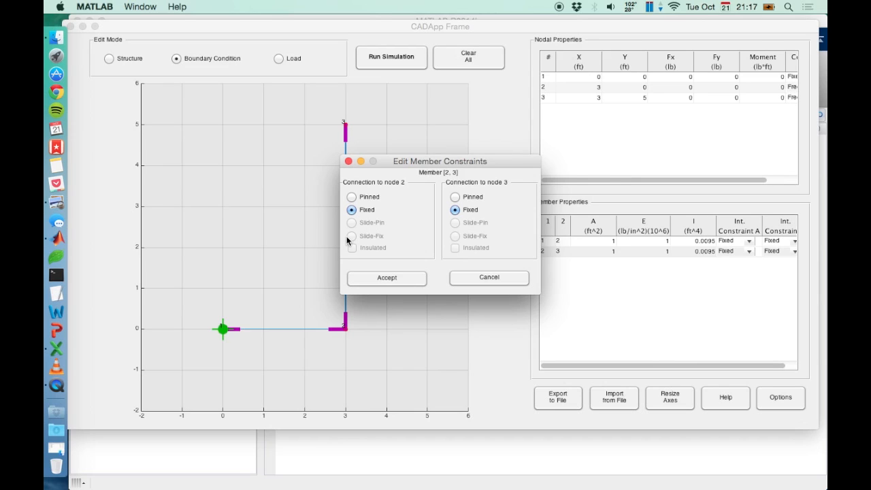
pyautogui.click(391, 277)
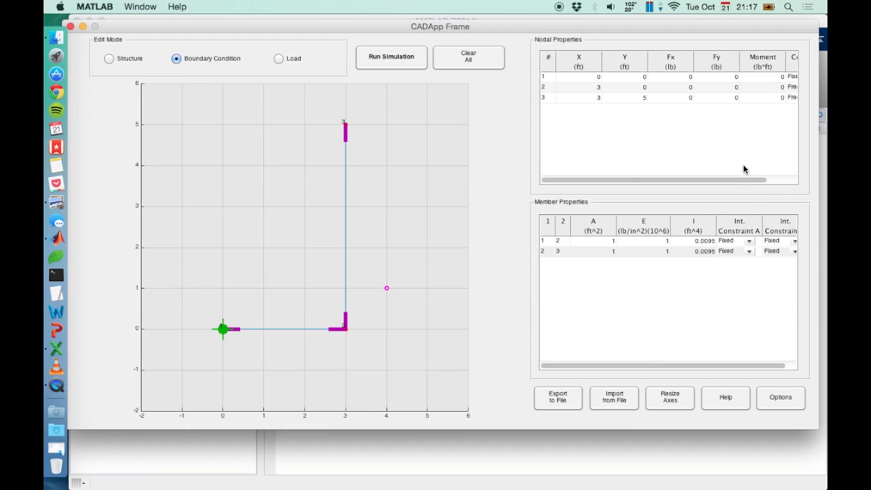
pyautogui.hscroll(3, 747, 160)
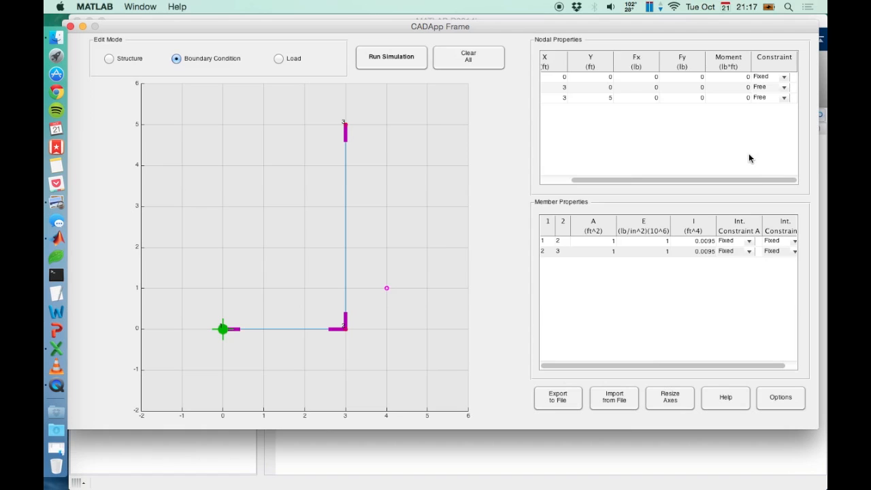
pyautogui.hscroll(-3, 749, 159)
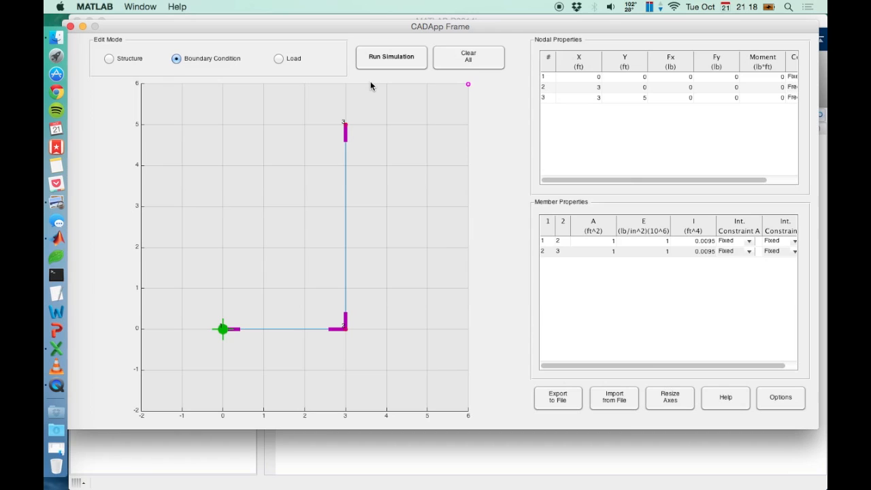
# Apply a 100 lb load in the X direction at node 3.
pyautogui.click(279, 59)
pyautogui.click(347, 131)
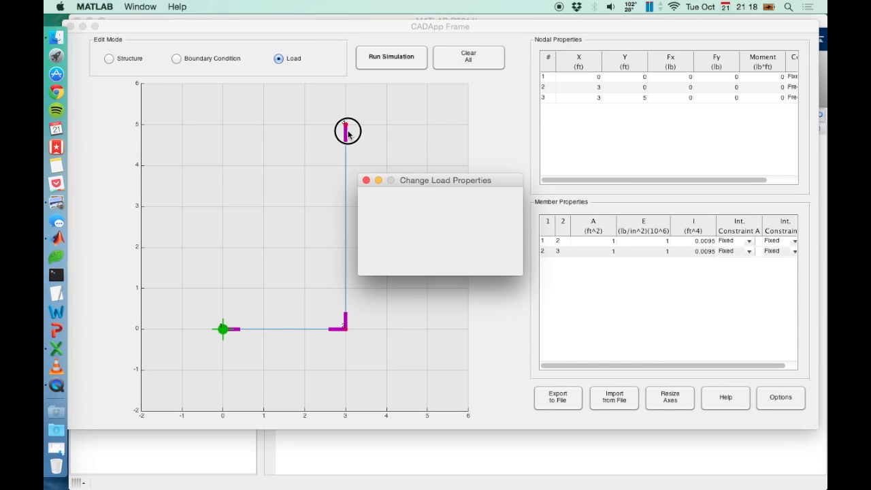
pyautogui.click(457, 207)
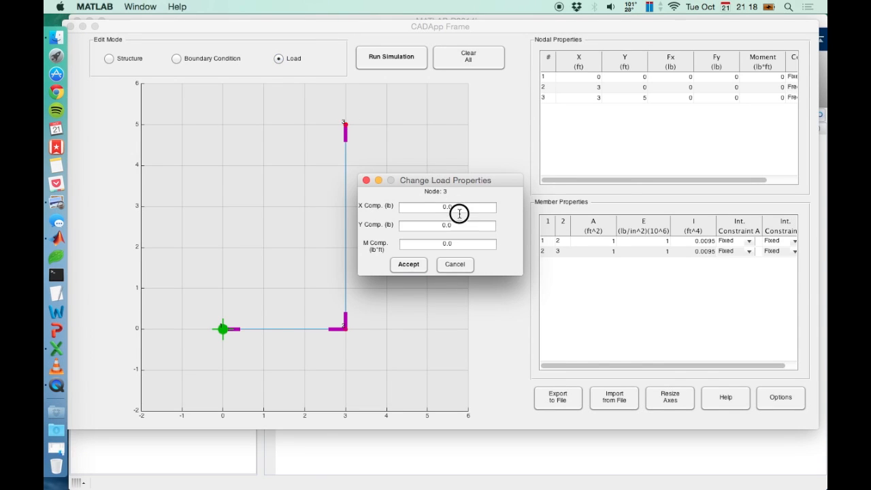
pyautogui.press('BackSpace')
pyautogui.press('BackSpace')
pyautogui.press('BackSpace')
pyautogui.write('100')
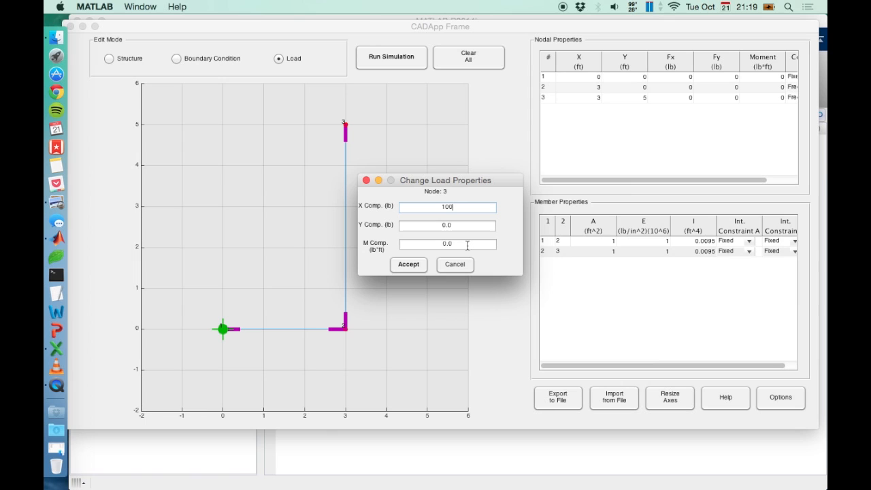
pyautogui.click(407, 268)
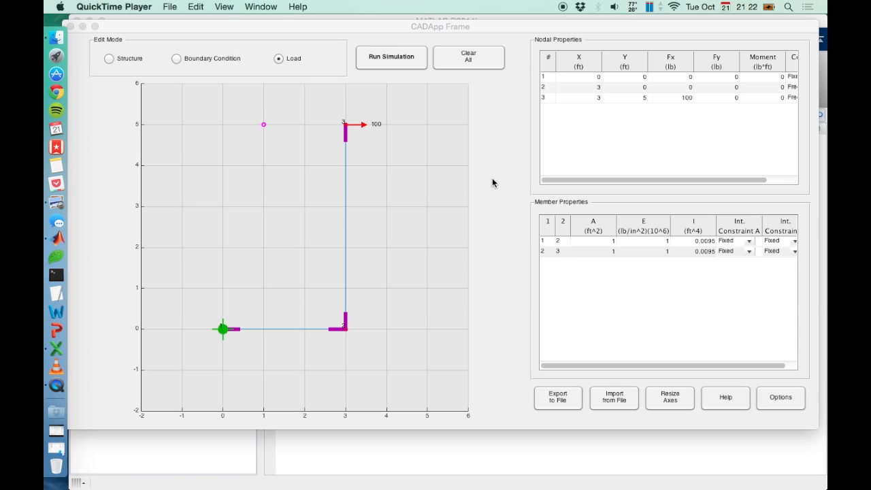
# Set the elastic modulus E of both members to 30 (×10^6 lb/in²).
pyautogui.click(358, 206)
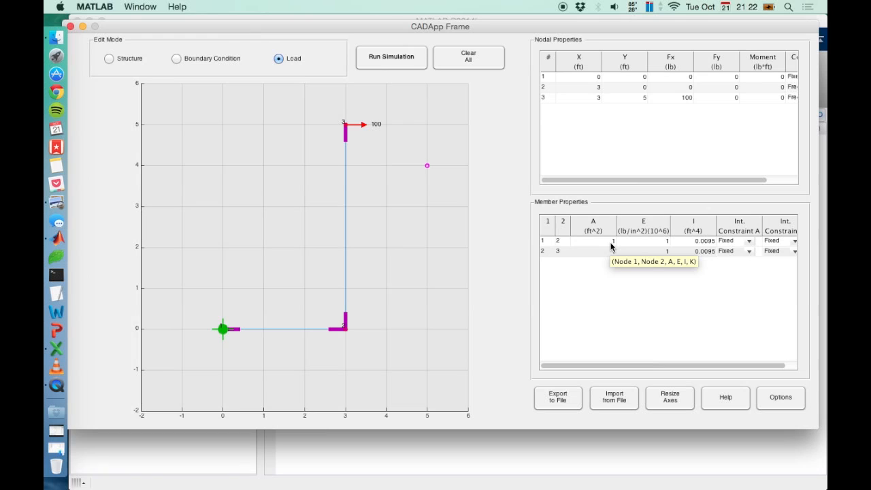
pyautogui.doubleClick(645, 242)
pyautogui.press('BackSpace')
pyautogui.write('30')
pyautogui.press('Return')
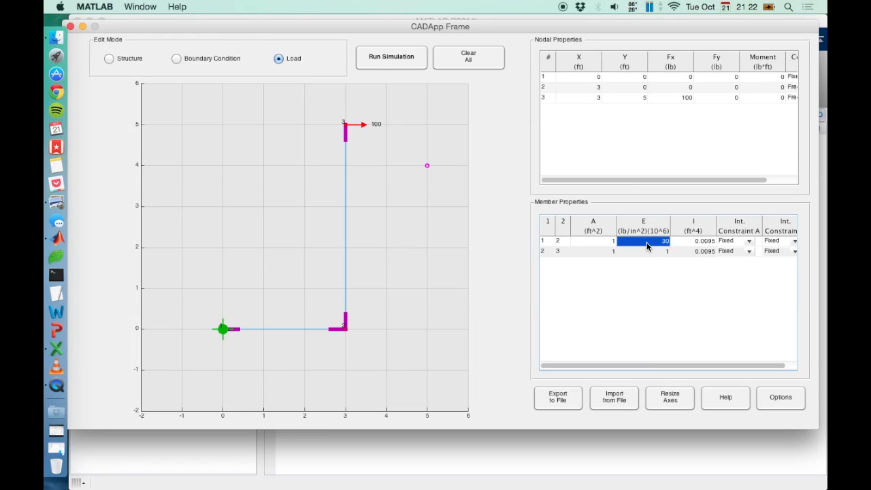
pyautogui.doubleClick(649, 251)
pyautogui.press('BackSpace')
pyautogui.write('30')
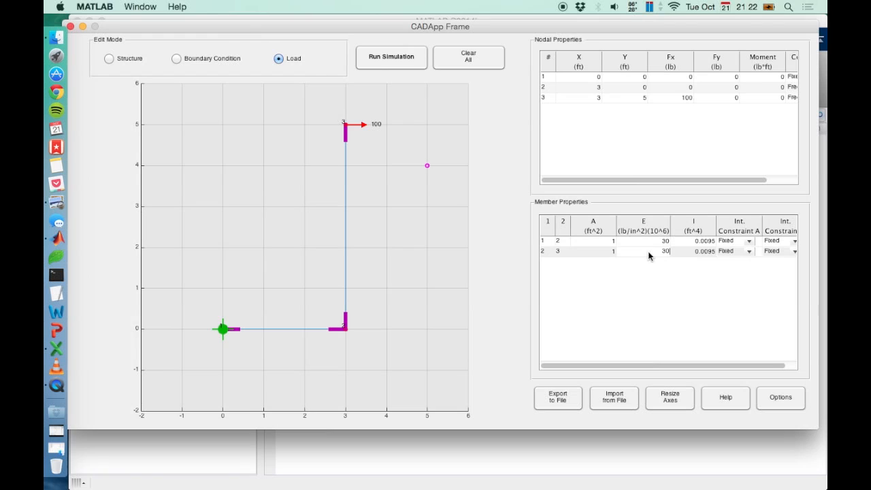
pyautogui.press('Return')
# Set the cross-section area A of both members to 2.3148e-05 ft².
pyautogui.doubleClick(601, 241)
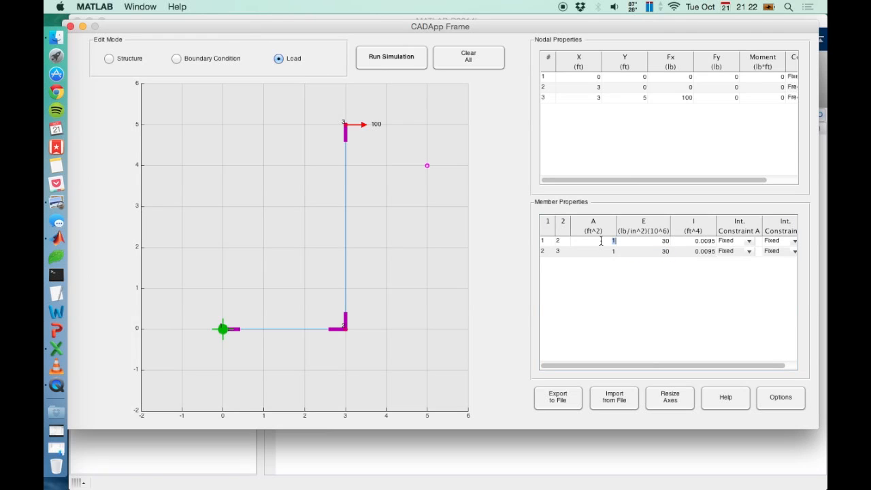
pyautogui.write('2.3148e-05')
pyautogui.press('Return')
pyautogui.doubleClick(601, 242)
pyautogui.press('cmd+c')
pyautogui.doubleClick(603, 253)
pyautogui.press('cmd+v')
pyautogui.press('Return')
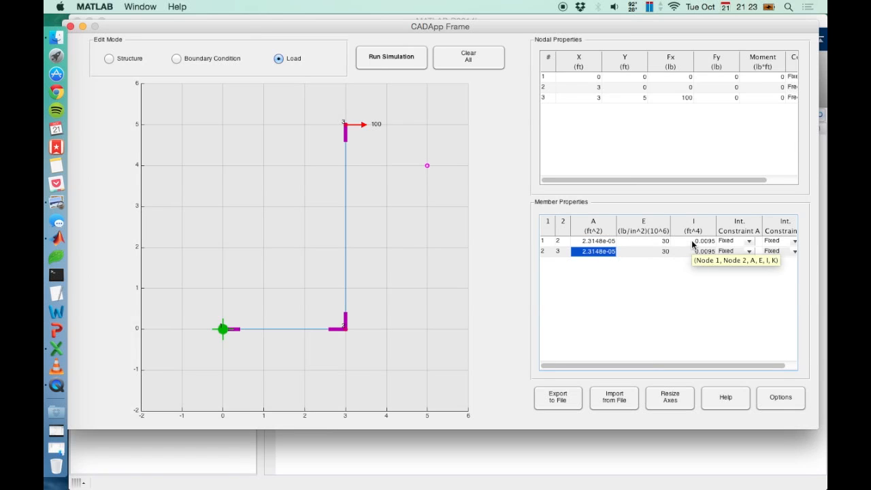
# Set the moment of inertia I of both members to 3.4722e-06 ft⁴.
pyautogui.doubleClick(692, 241)
pyautogui.write('3.4')
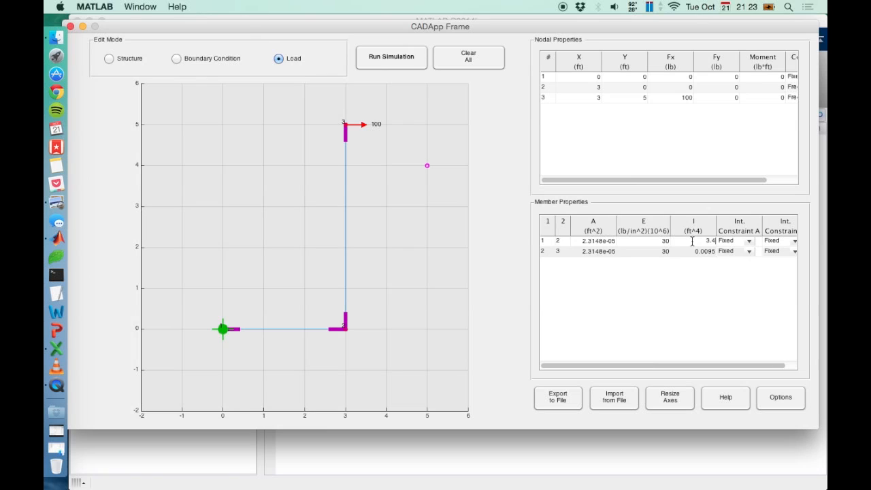
pyautogui.press('BackSpace')
pyautogui.press('BackSpace')
pyautogui.press('BackSpace')
pyautogui.write('3.4722e-06')
pyautogui.press('Return')
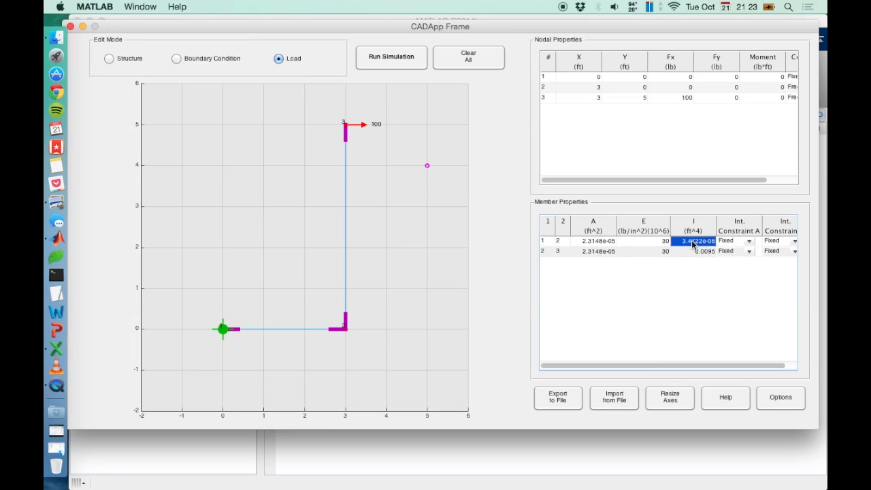
pyautogui.doubleClick(692, 242)
pyautogui.press('super+c')
pyautogui.doubleClick(700, 251)
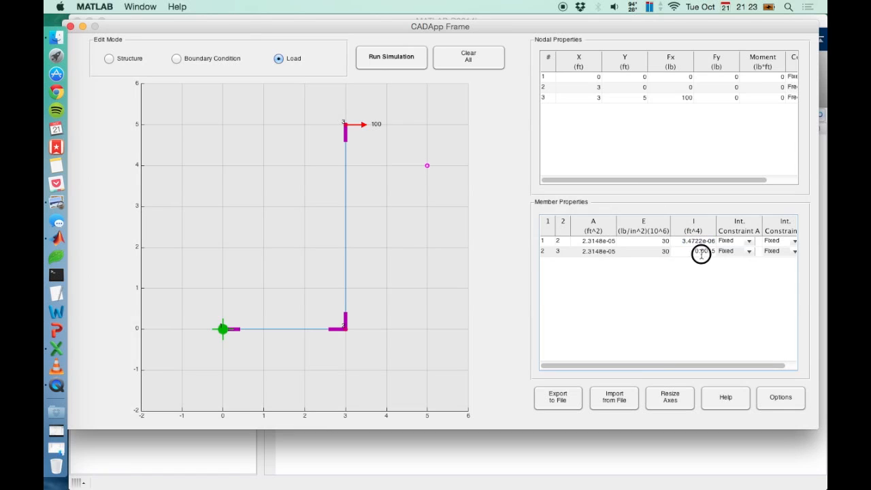
pyautogui.press('super+v')
pyautogui.press('Return')
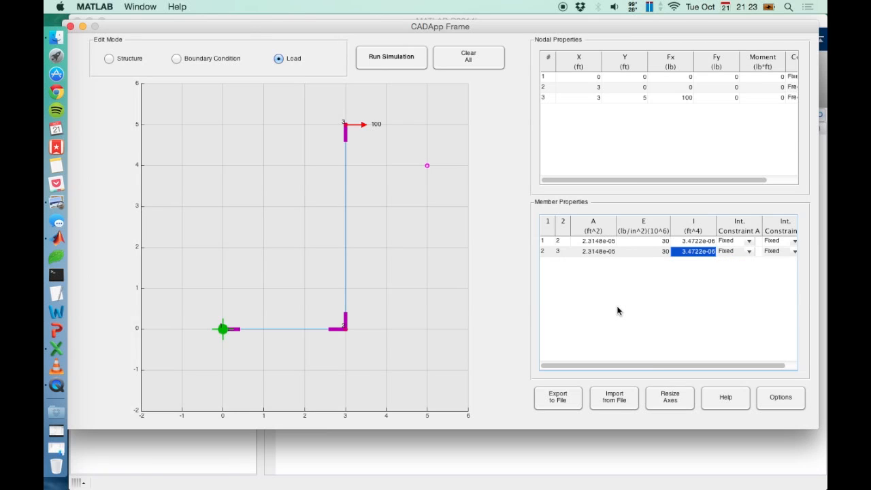
# Export the model to the Desktop as "frame example" in .schm format, replacing the existing file.
pyautogui.click(568, 406)
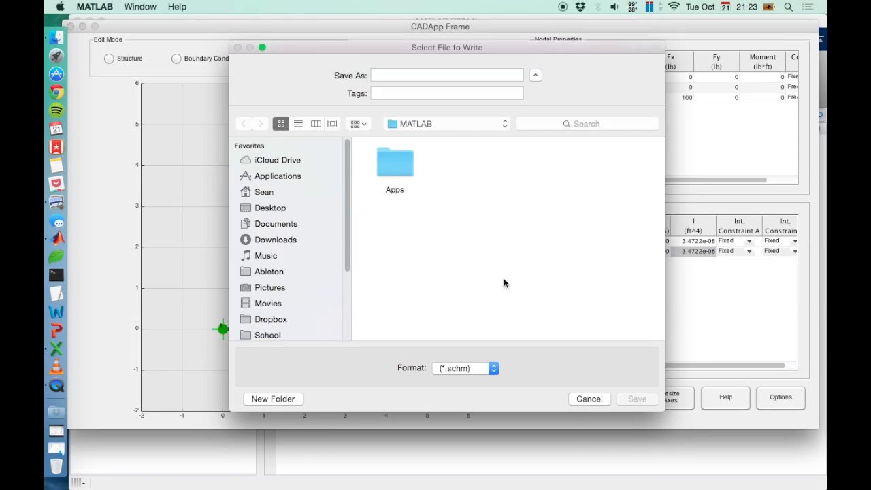
pyautogui.click(275, 209)
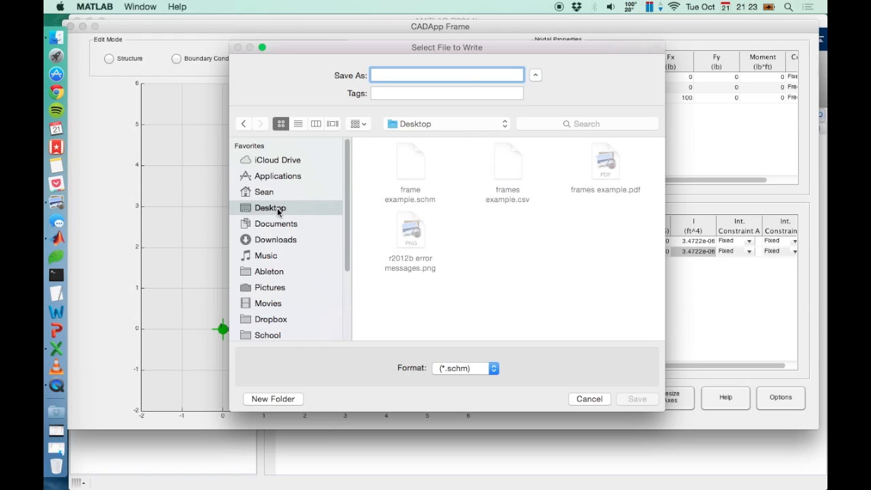
pyautogui.click(417, 71)
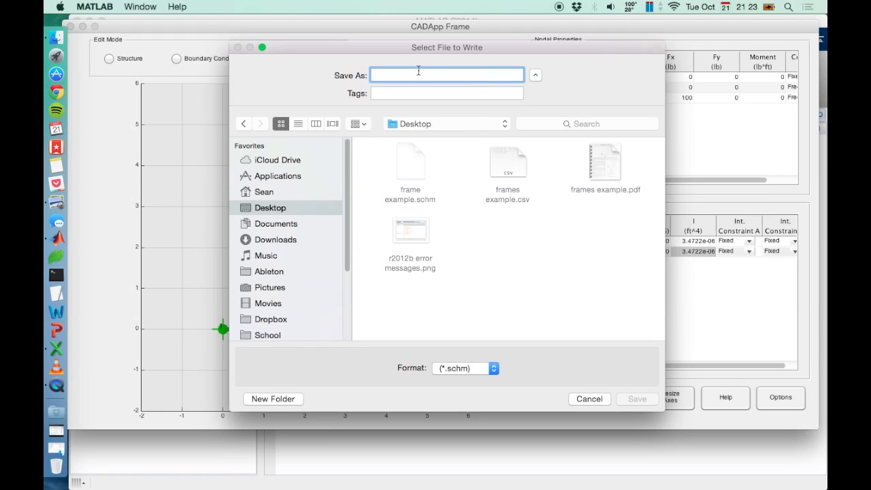
pyautogui.write('frame exam')
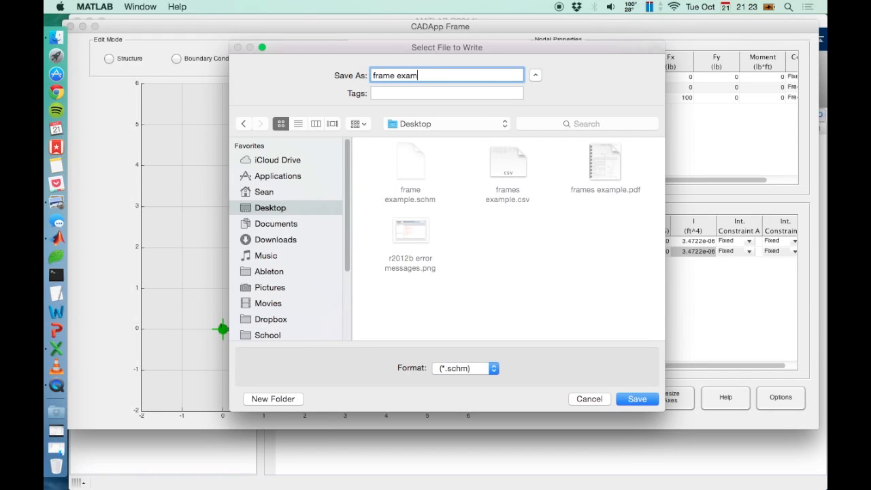
pyautogui.write('ple')
pyautogui.click(635, 400)
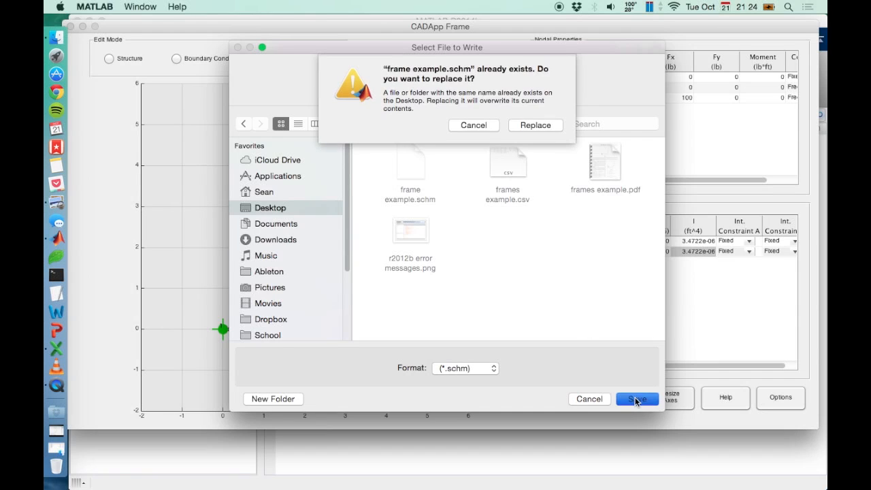
pyautogui.click(541, 122)
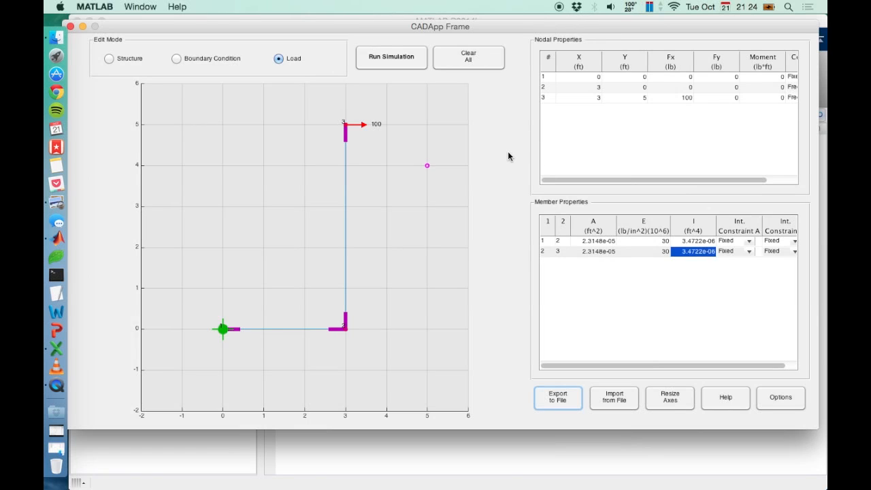
# Run the simulation and switch the result plot from axial force to shear force, then bending moment.
pyautogui.click(393, 65)
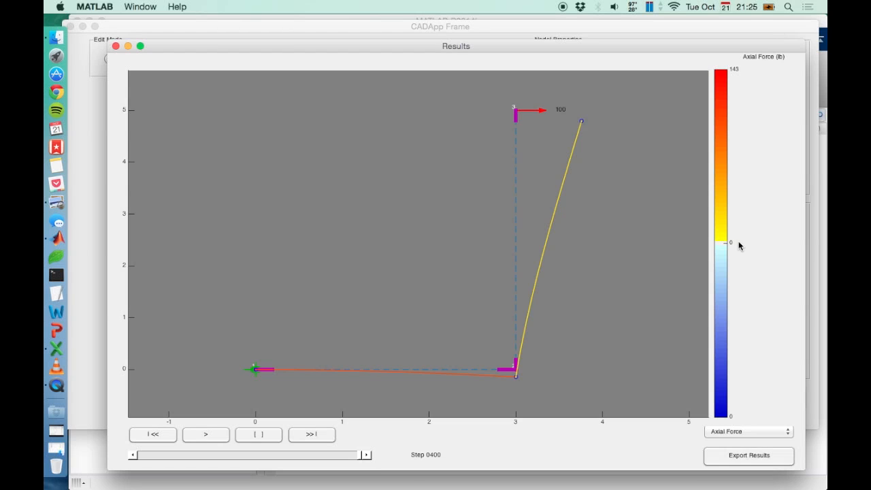
pyautogui.click(747, 431)
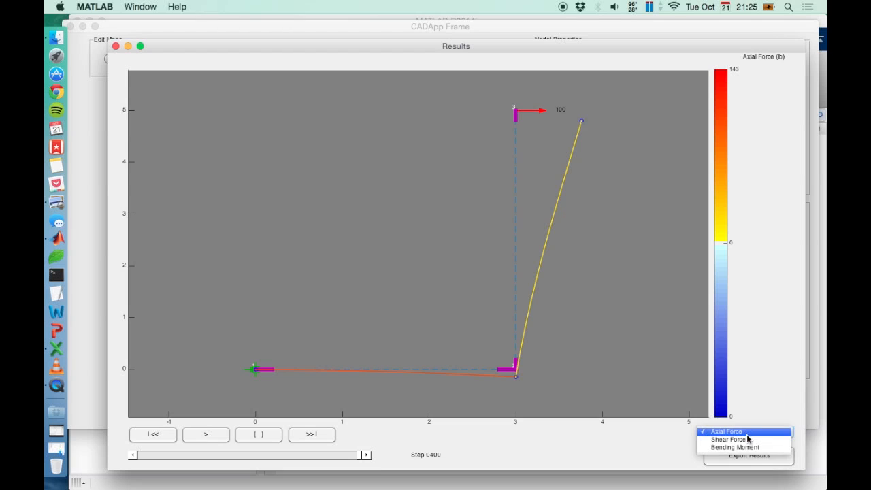
pyautogui.click(747, 439)
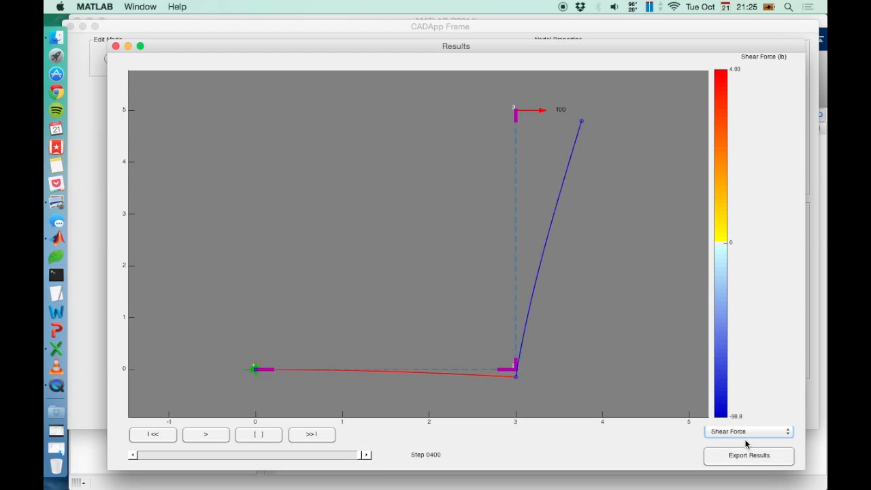
pyautogui.click(746, 440)
pyautogui.click(739, 443)
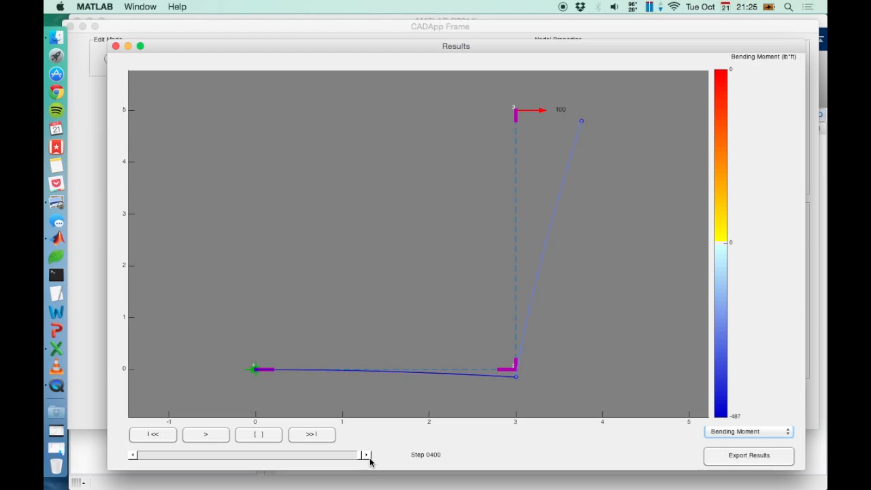
# Replay the deformation animation, pause and step it, jump to the final step, and inspect member and node 3 results.
pyautogui.click(213, 434)
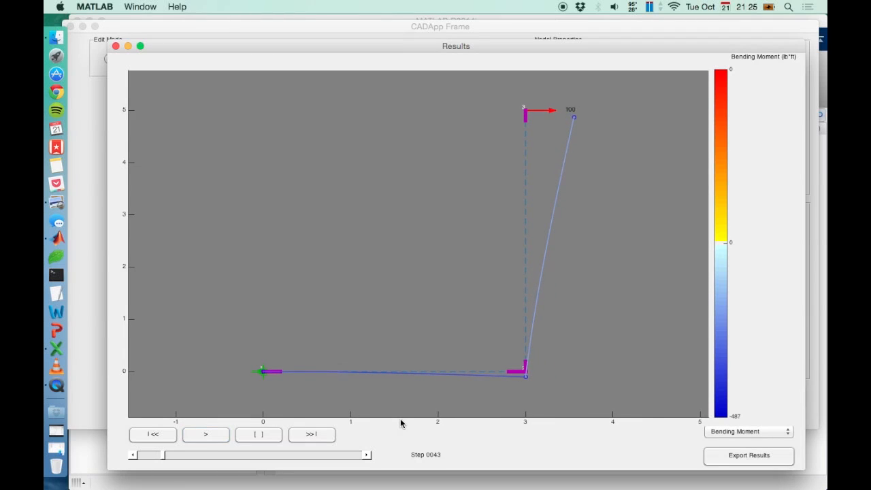
pyautogui.click(263, 434)
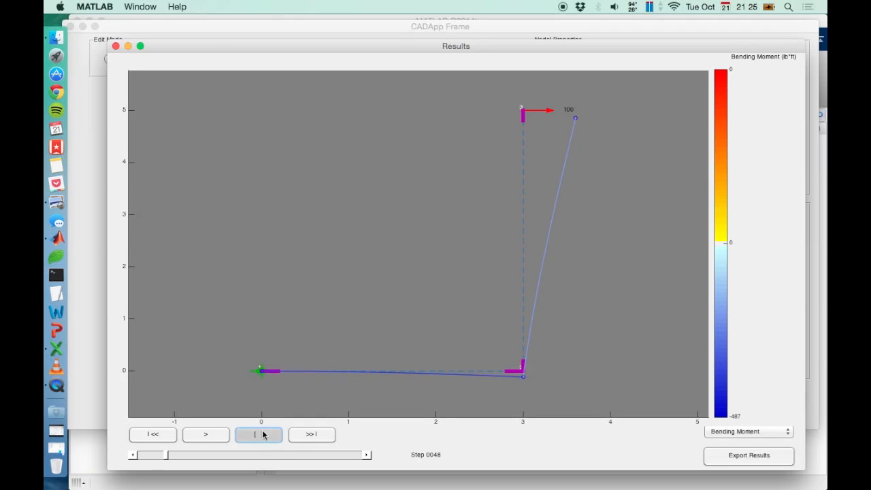
pyautogui.click(368, 456)
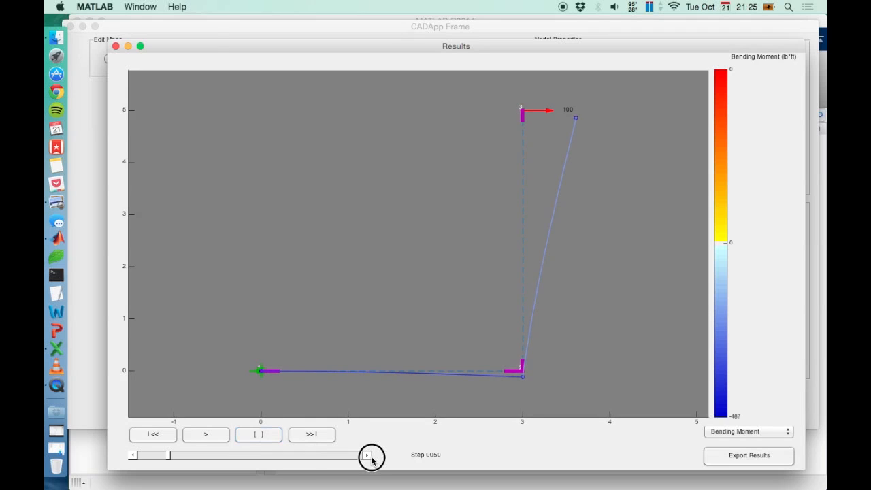
pyautogui.click(371, 458)
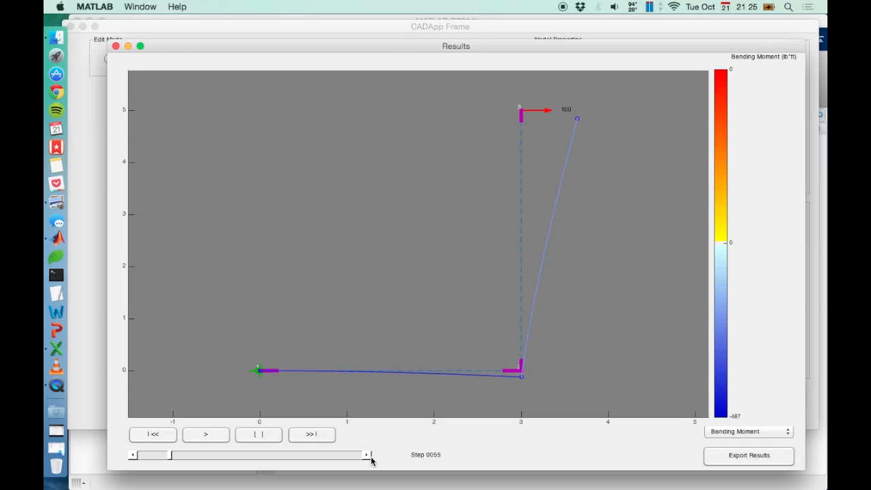
pyautogui.click(311, 435)
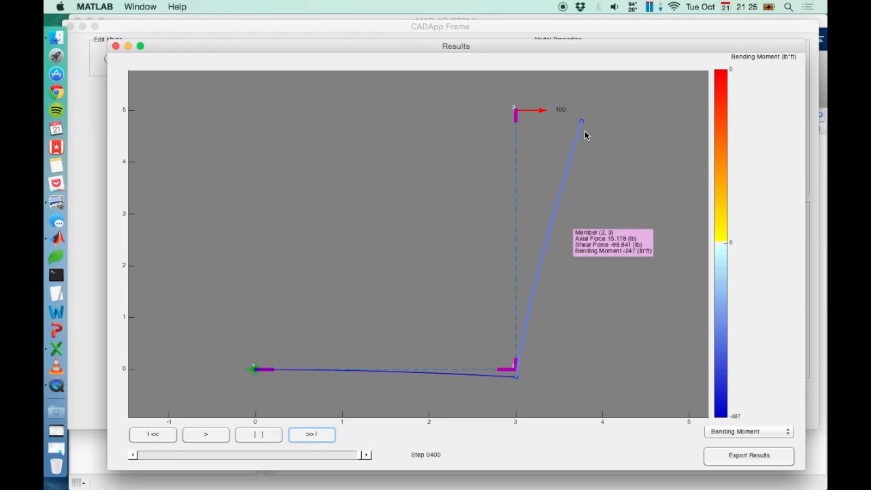
pyautogui.moveTo(583, 130)
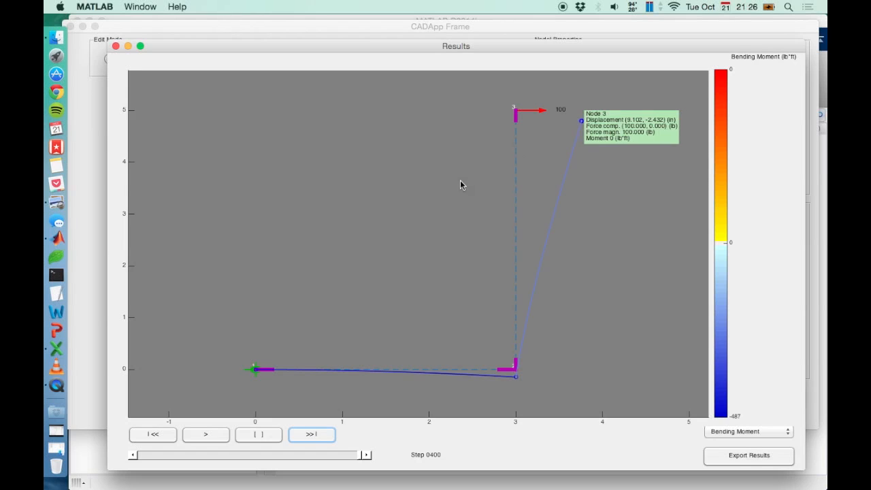
pyautogui.moveTo(257, 374)
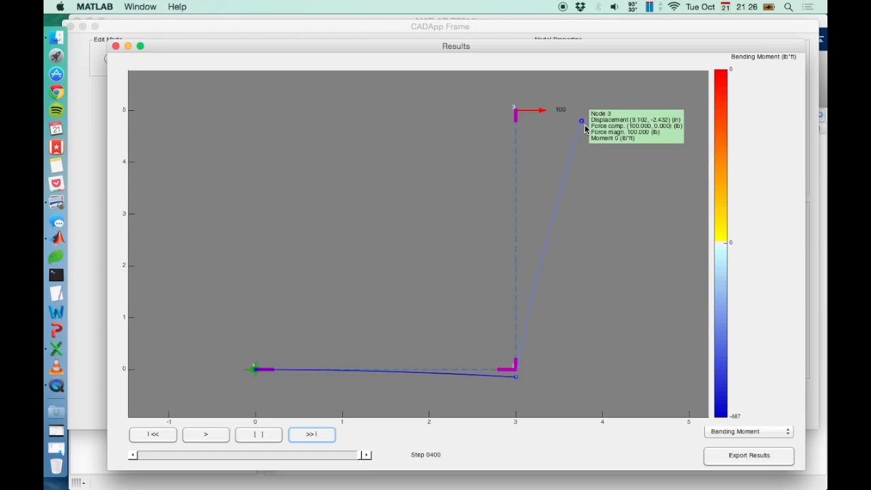
# Switch to Preview and scroll through the frames example PDF to its joint displacement answers.
pyautogui.click(57, 202)
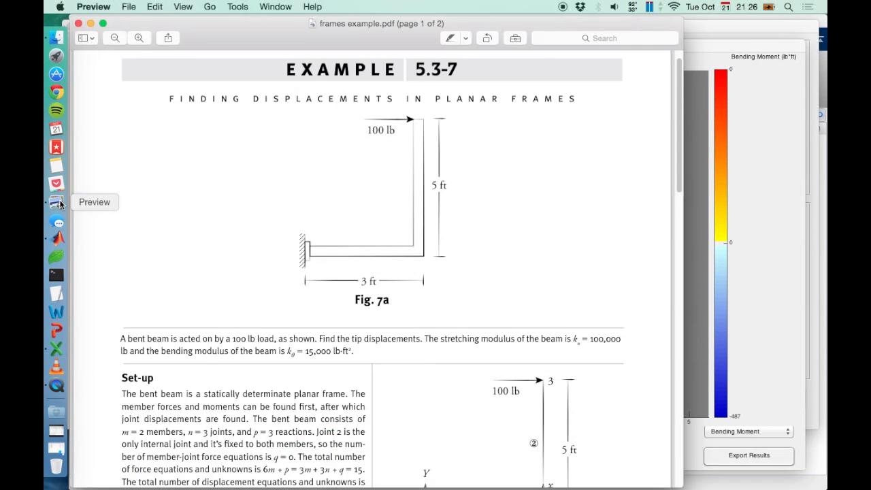
pyautogui.scroll(-5, 460, 256)
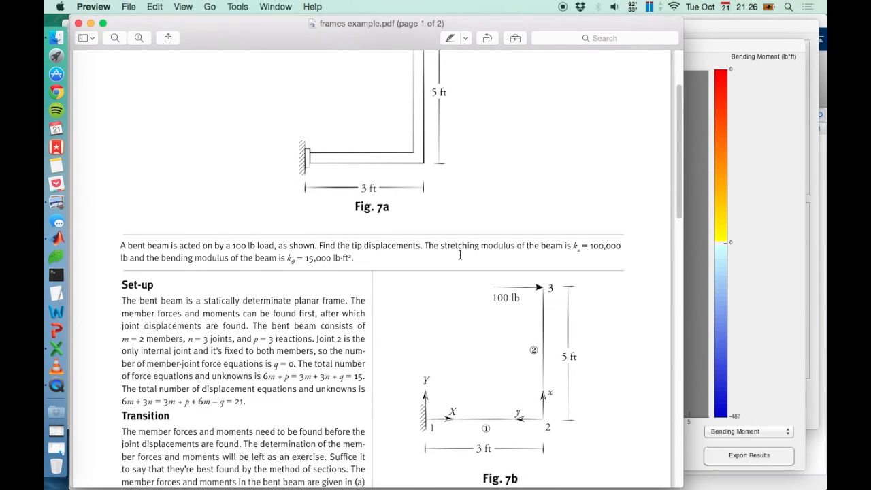
pyautogui.scroll(-10, 460, 255)
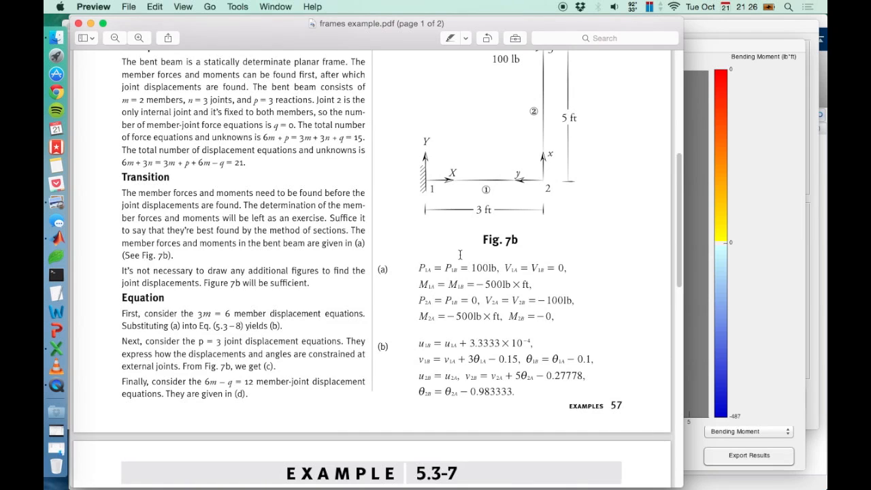
pyautogui.scroll(-15, 460, 255)
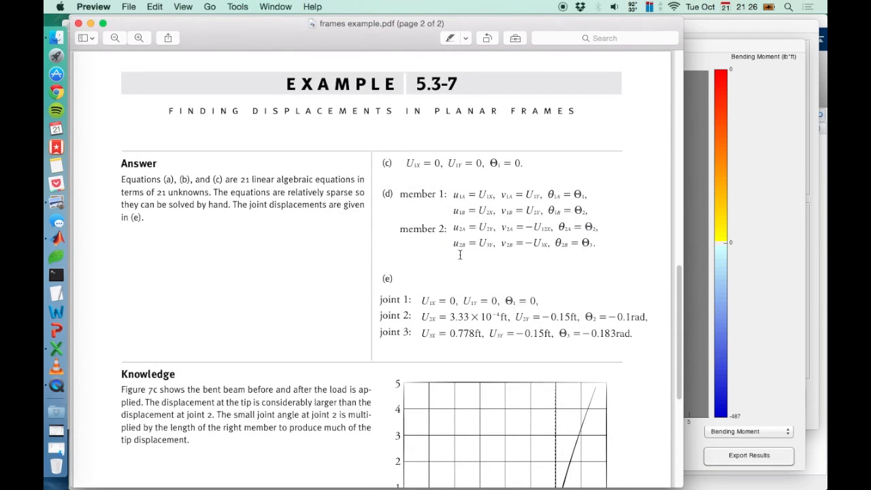
pyautogui.scroll(-2, 460, 255)
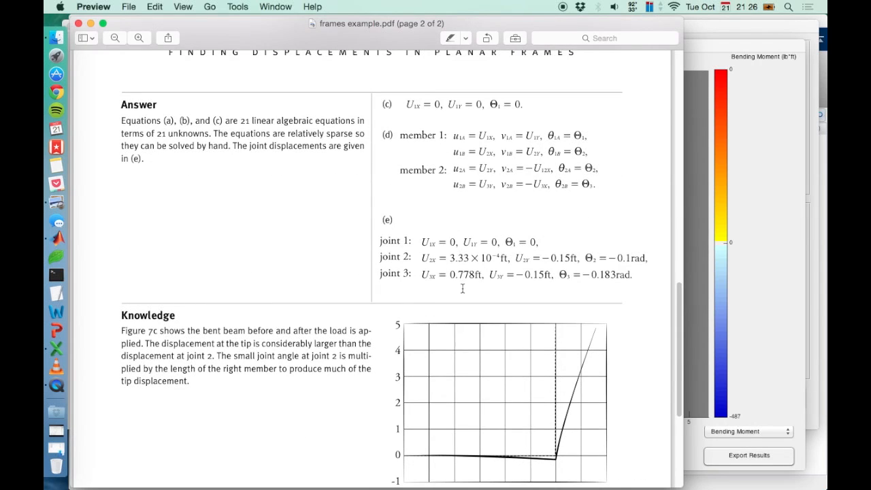